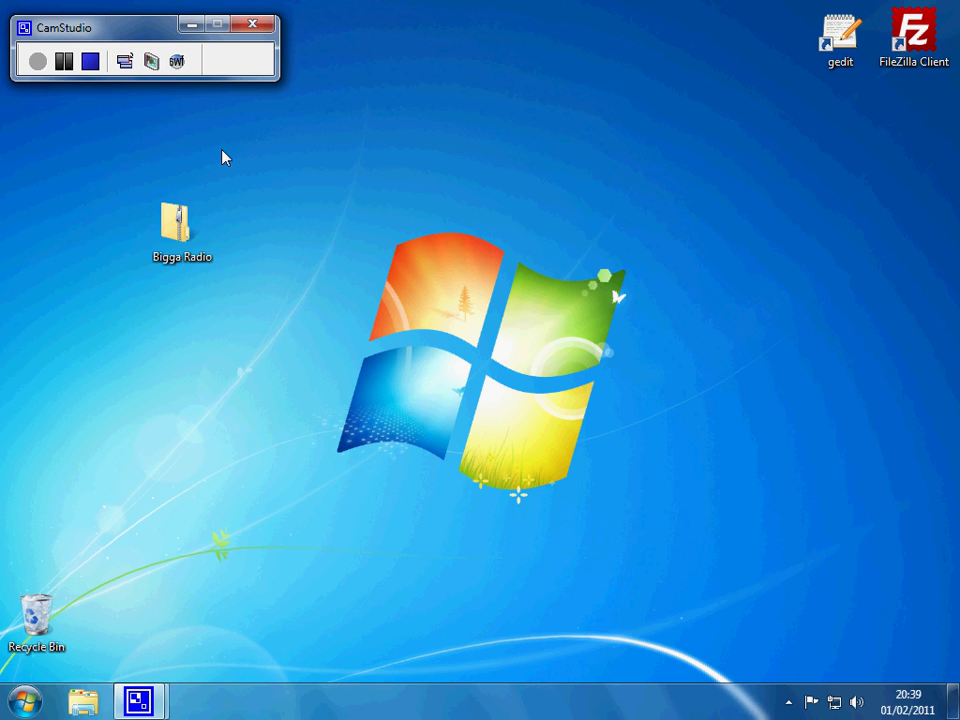
Step: Extract all contents of the Bigga Radio zip to the suggested desktop folder
{"action": "right_click", "coordinate": [174, 230]}
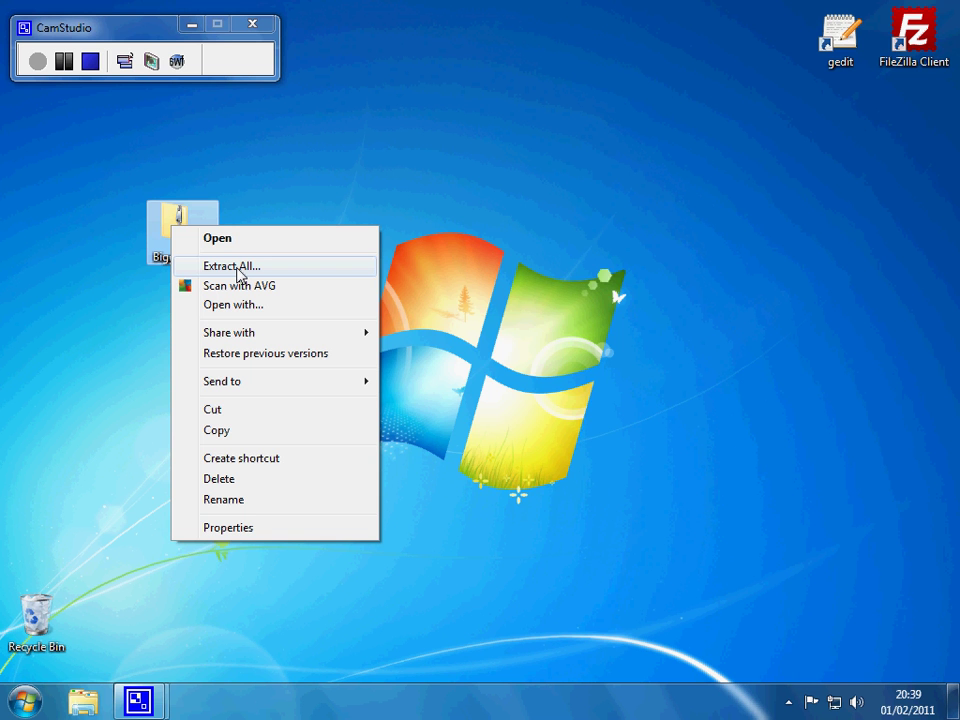
{"action": "left_click", "coordinate": [239, 272]}
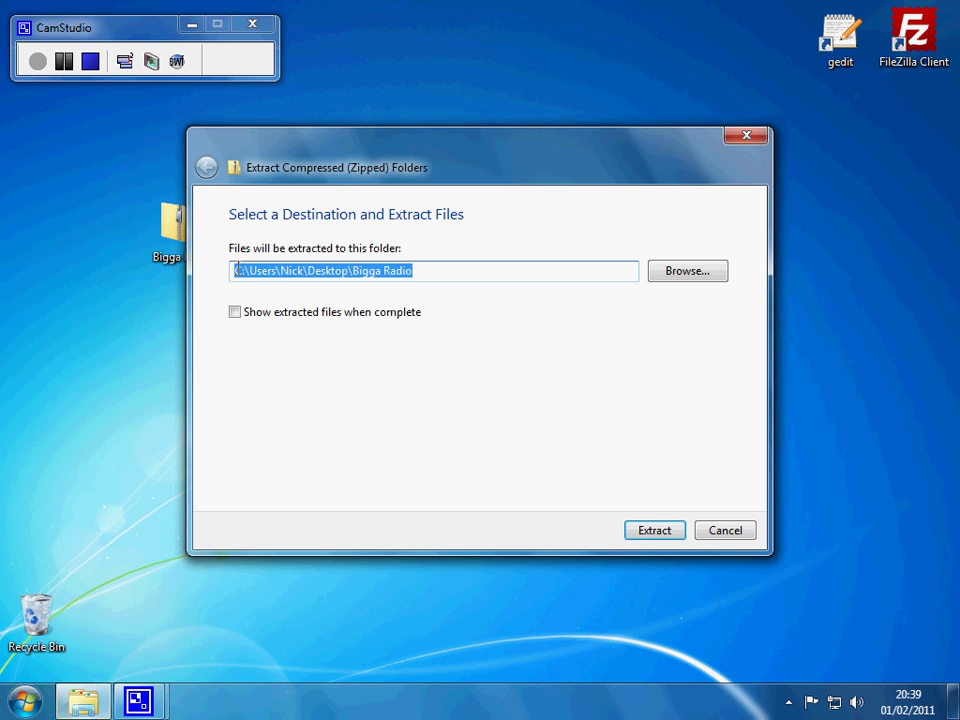
{"action": "left_click", "coordinate": [650, 540]}
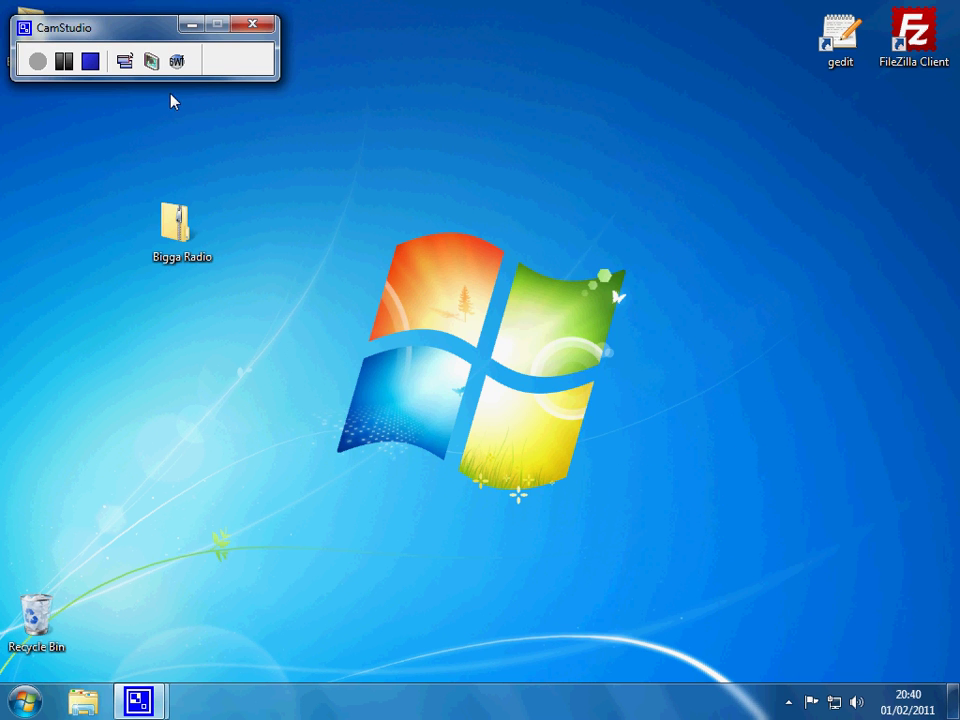
Step: Place the extracted Bigga Radio folder beside the zip and open its inner Bigga Radio subfolder
{"action": "left_click_drag", "start_coordinate": [55, 28], "coordinate": [103, 30]}
{"action": "left_click_drag", "start_coordinate": [45, 38], "coordinate": [265, 235]}
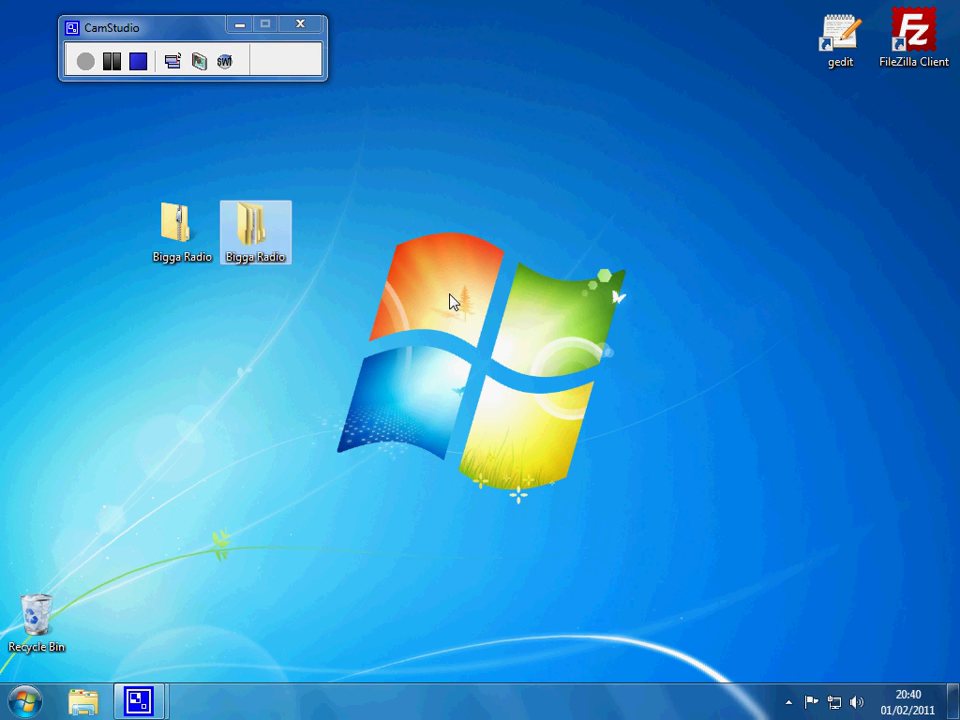
{"action": "left_click", "coordinate": [356, 238]}
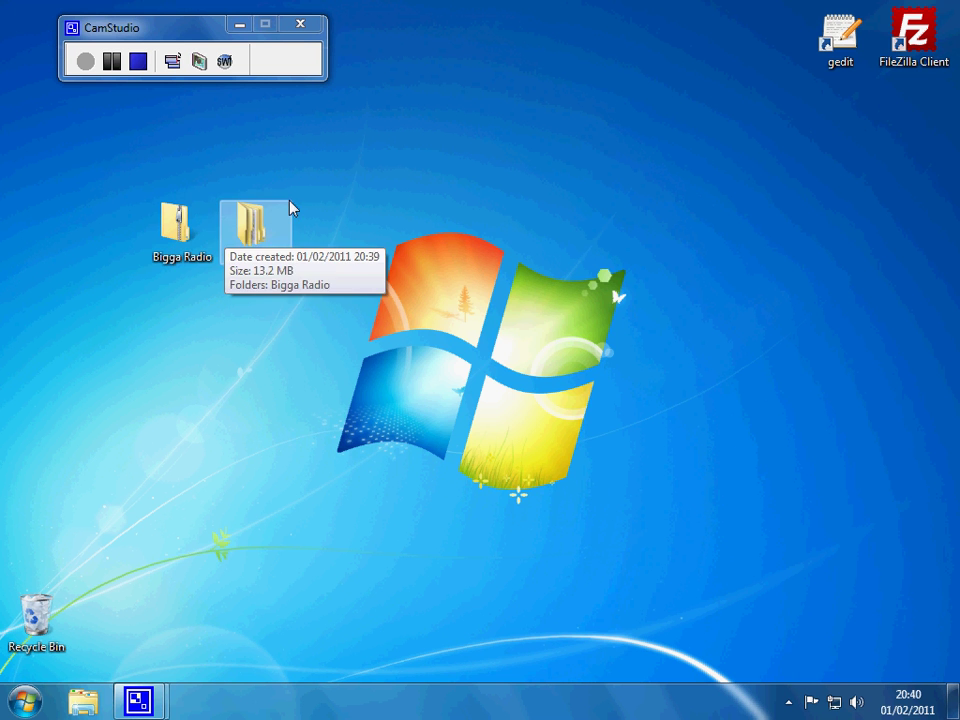
{"action": "double_click", "coordinate": [260, 235]}
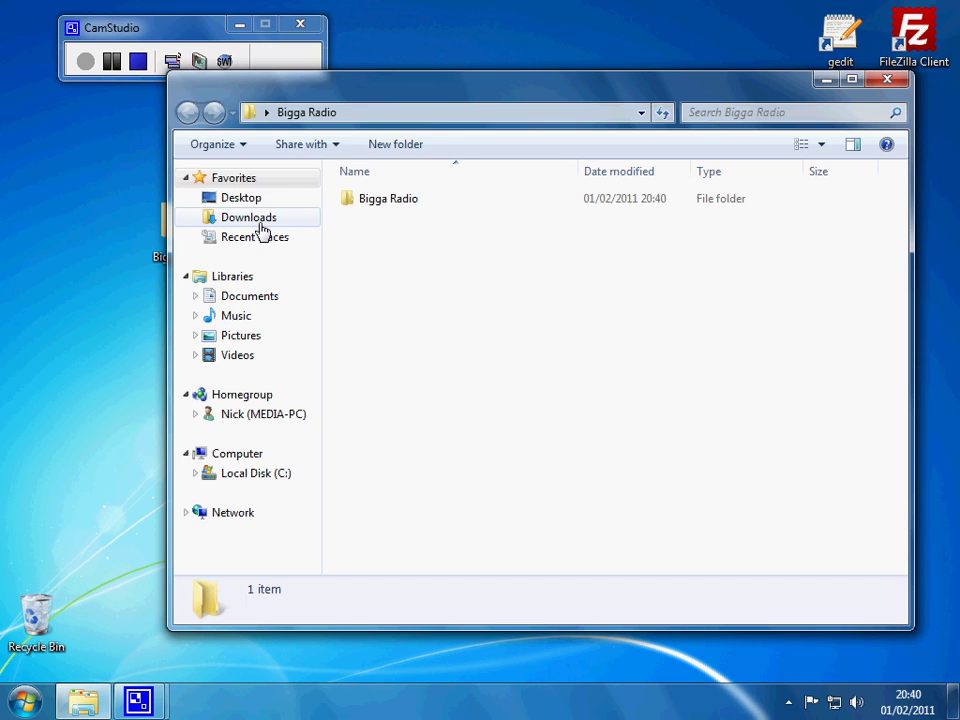
{"action": "double_click", "coordinate": [376, 204]}
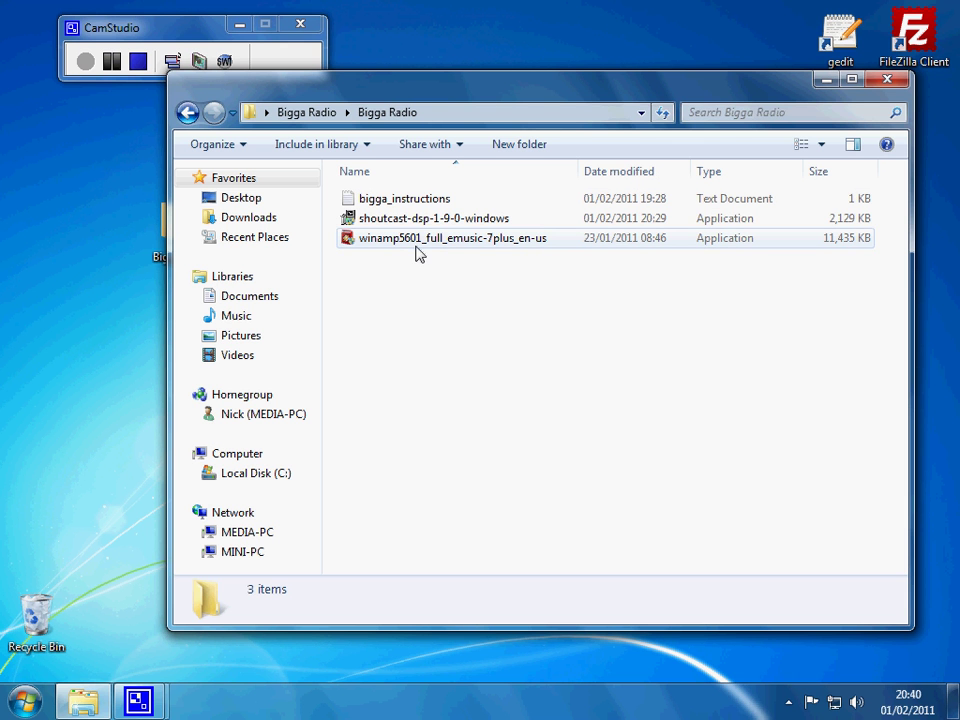
Step: Run the winamp5601 installer, accepting the licence, default install location and default components
{"action": "double_click", "coordinate": [415, 242]}
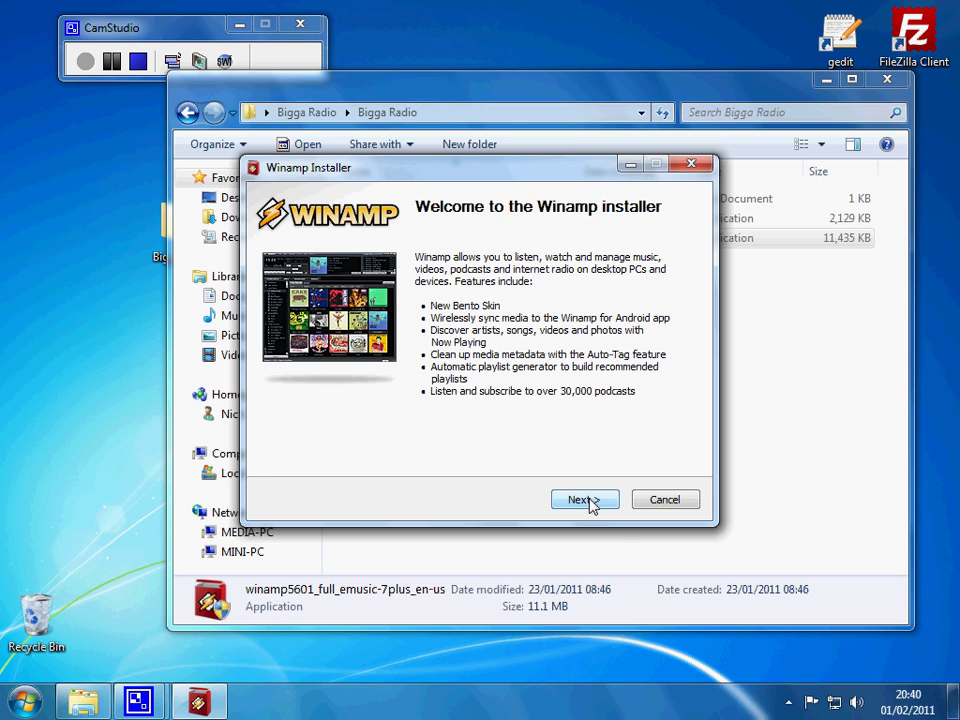
{"action": "left_click", "coordinate": [588, 502]}
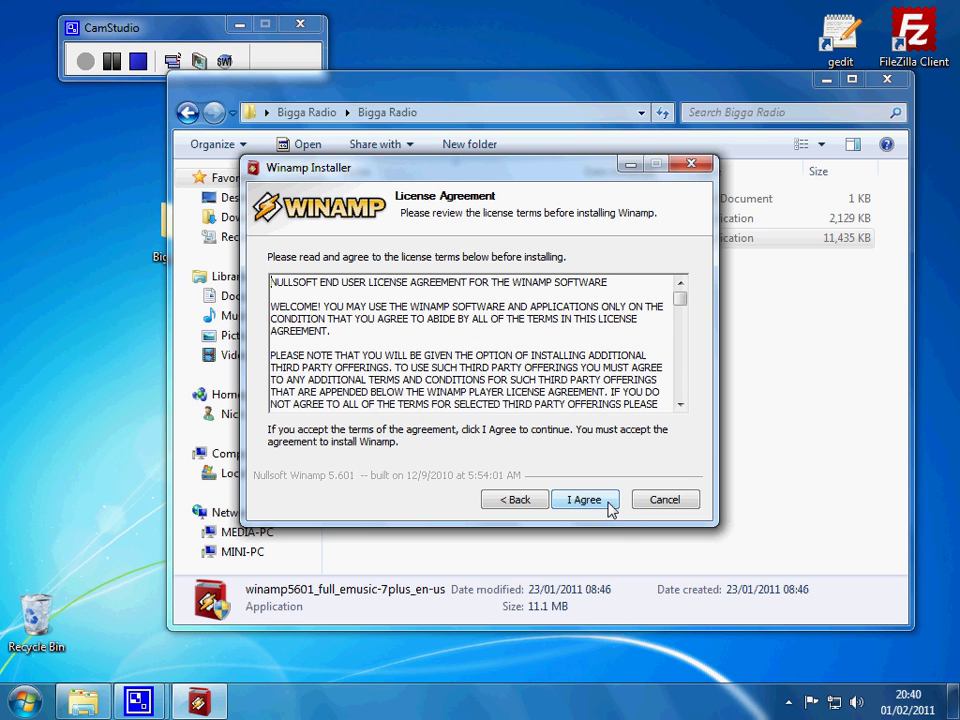
{"action": "left_click", "coordinate": [593, 499]}
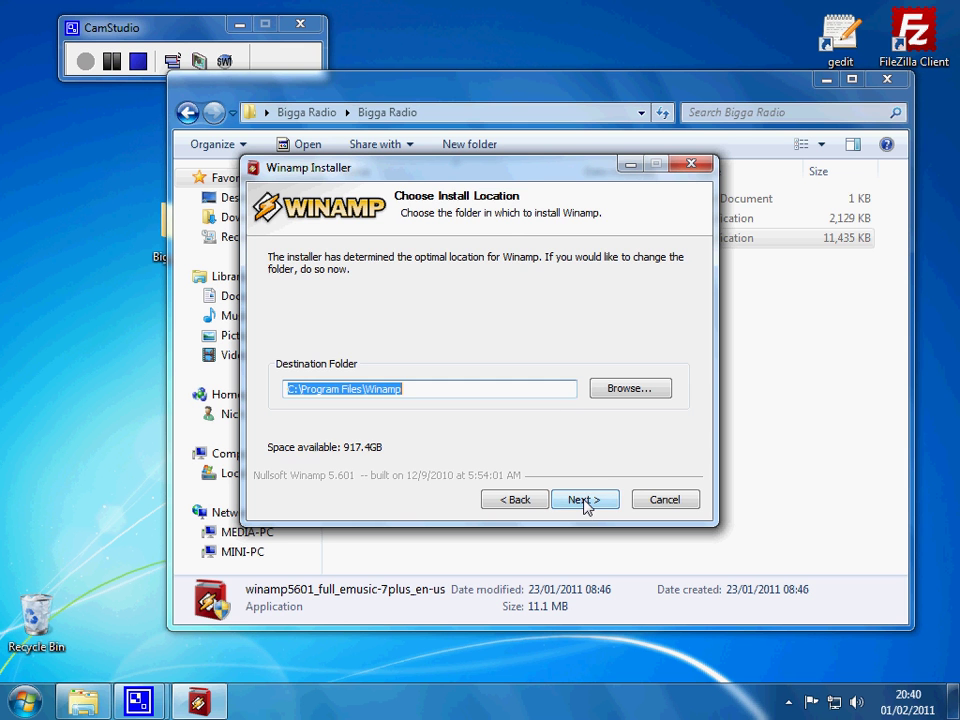
{"action": "left_click", "coordinate": [584, 503]}
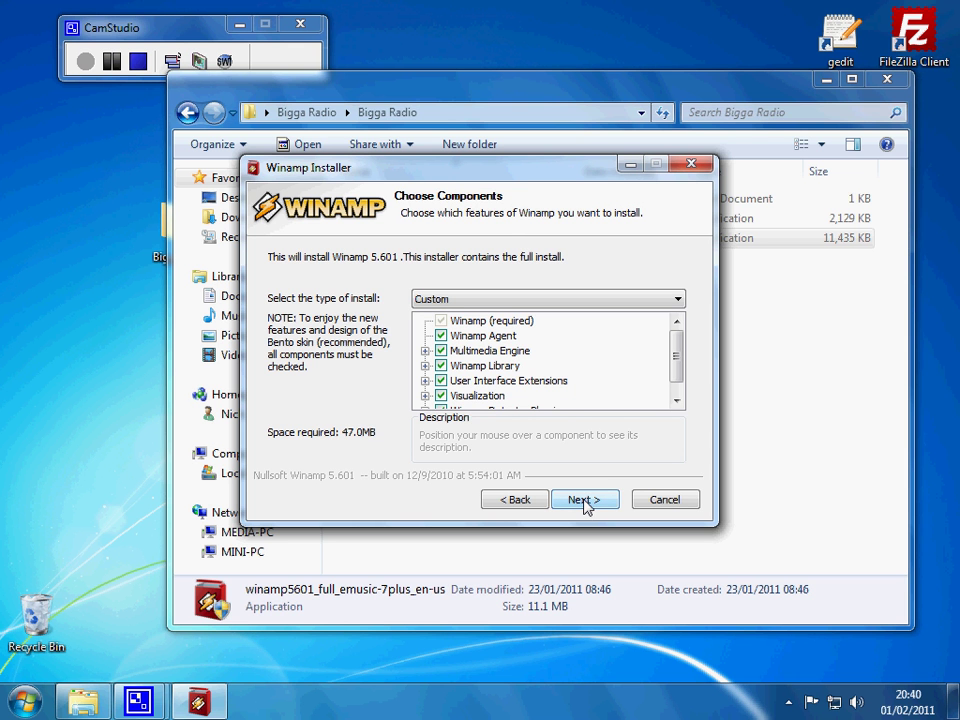
{"action": "scroll", "coordinate": [675, 358], "scroll_direction": "down", "scroll_amount": 1}
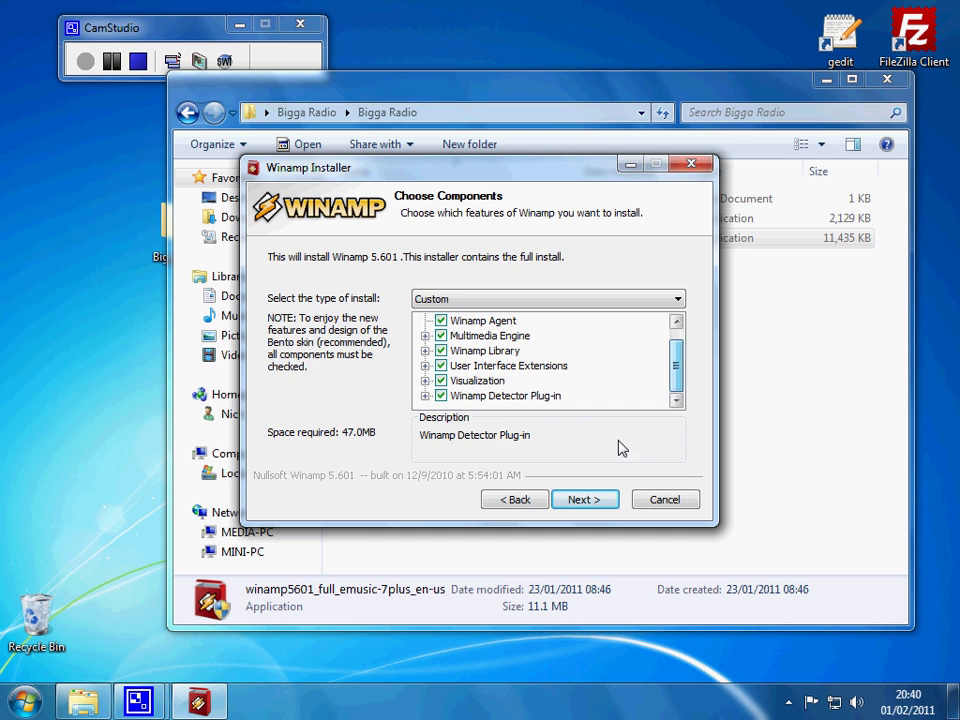
{"action": "left_click", "coordinate": [593, 505]}
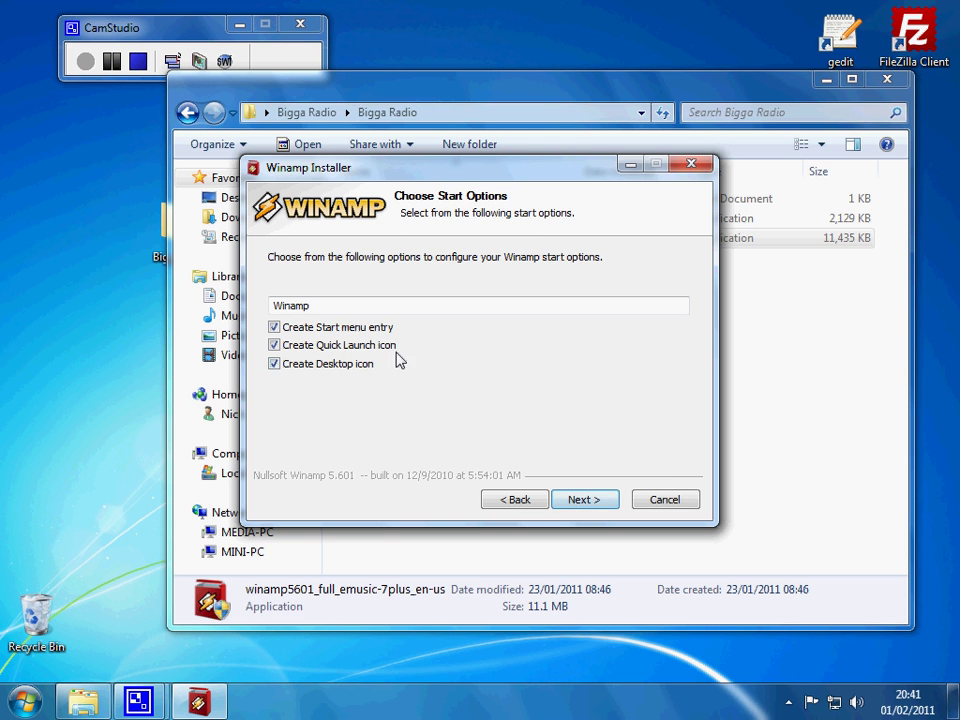
Step: Turn off Start menu and Quick Launch entries, keeping only the Desktop icon
{"action": "left_click", "coordinate": [274, 344]}
{"action": "left_click", "coordinate": [275, 327]}
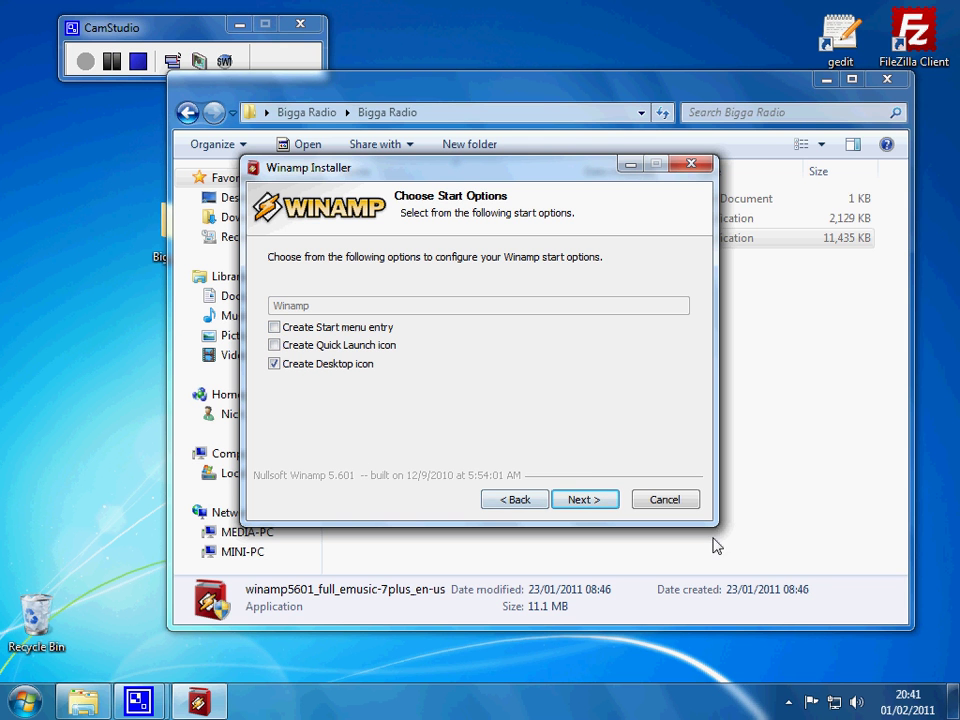
{"action": "left_click", "coordinate": [598, 505]}
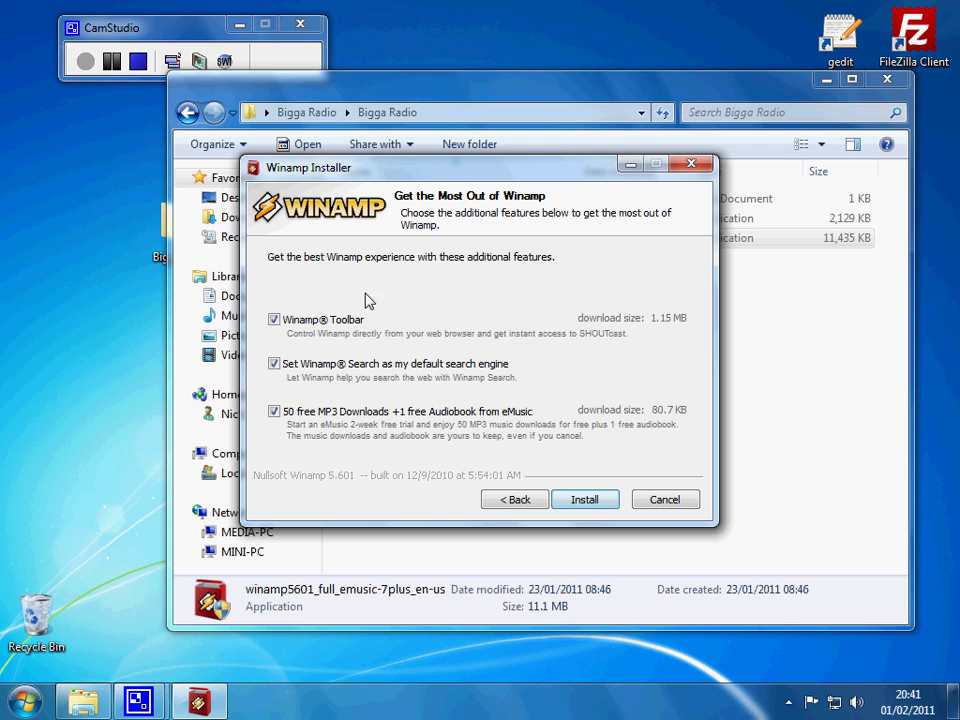
Step: Decline the Winamp Toolbar, search engine change and eMusic offer, then install Winamp 5.601
{"action": "left_click", "coordinate": [273, 320]}
{"action": "left_click", "coordinate": [273, 364]}
{"action": "left_click", "coordinate": [273, 411]}
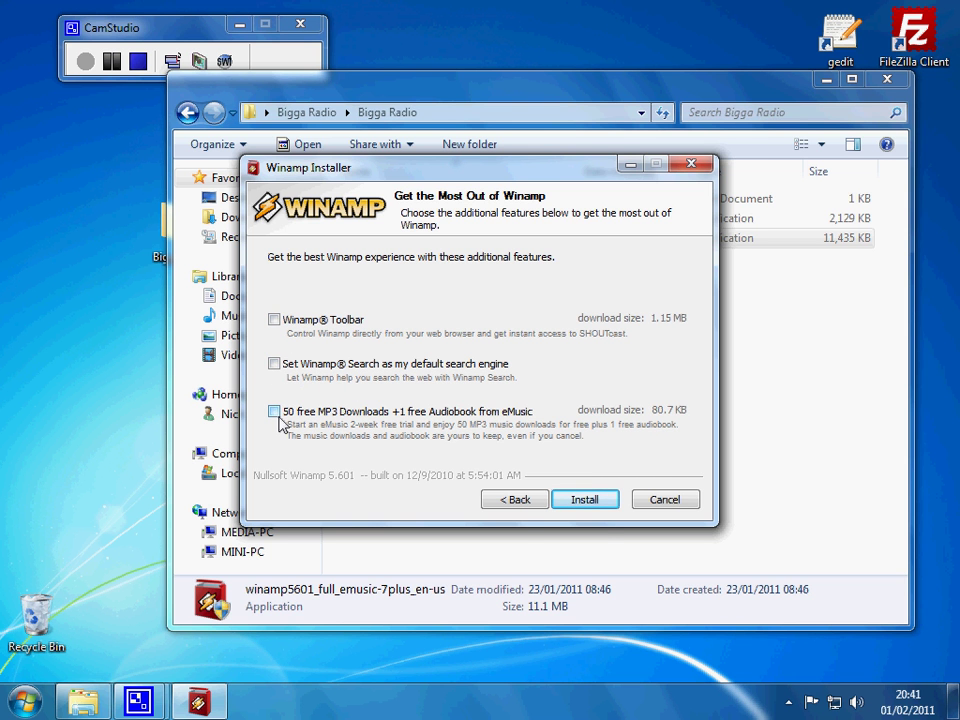
{"action": "left_click", "coordinate": [595, 500]}
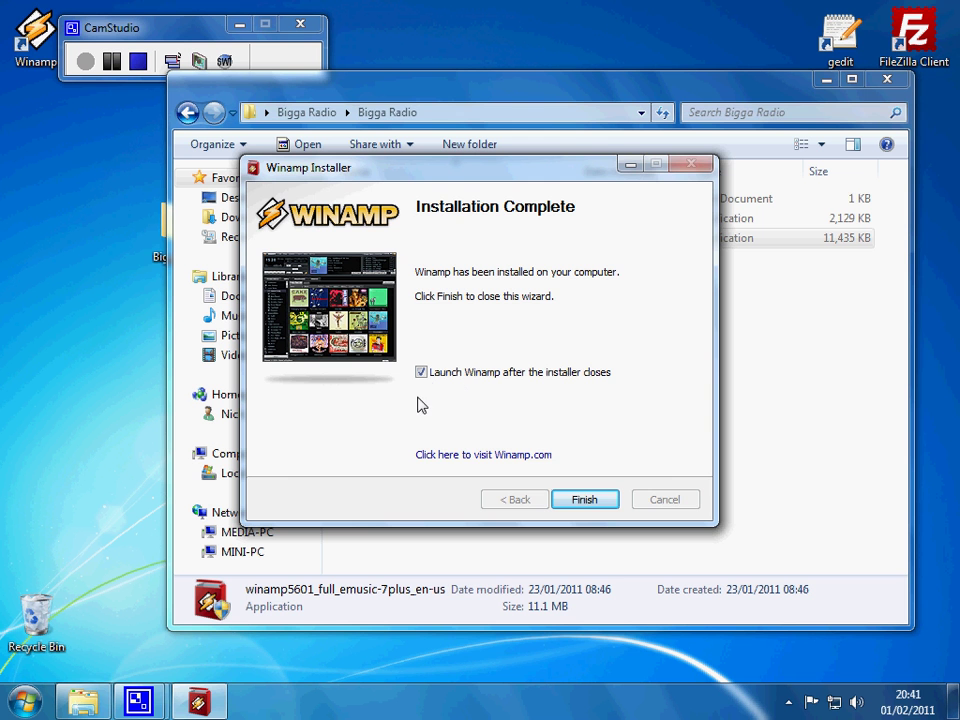
Step: Close the installer to launch Winamp, and pick the Winamp Modern skin in first-run setup
{"action": "left_click", "coordinate": [583, 498]}
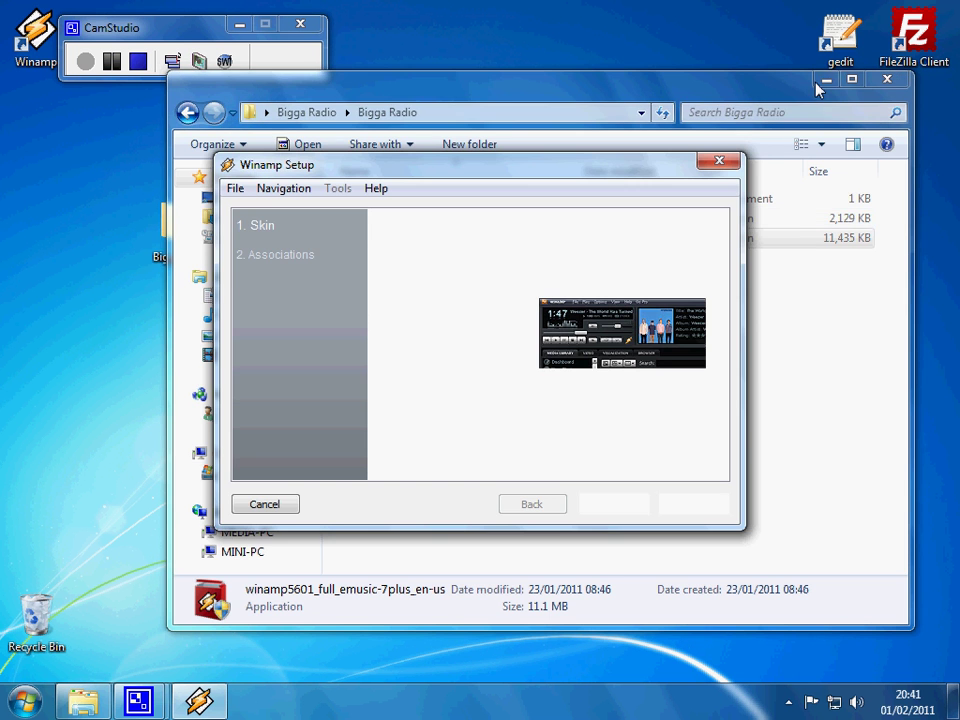
{"action": "left_click", "coordinate": [822, 81]}
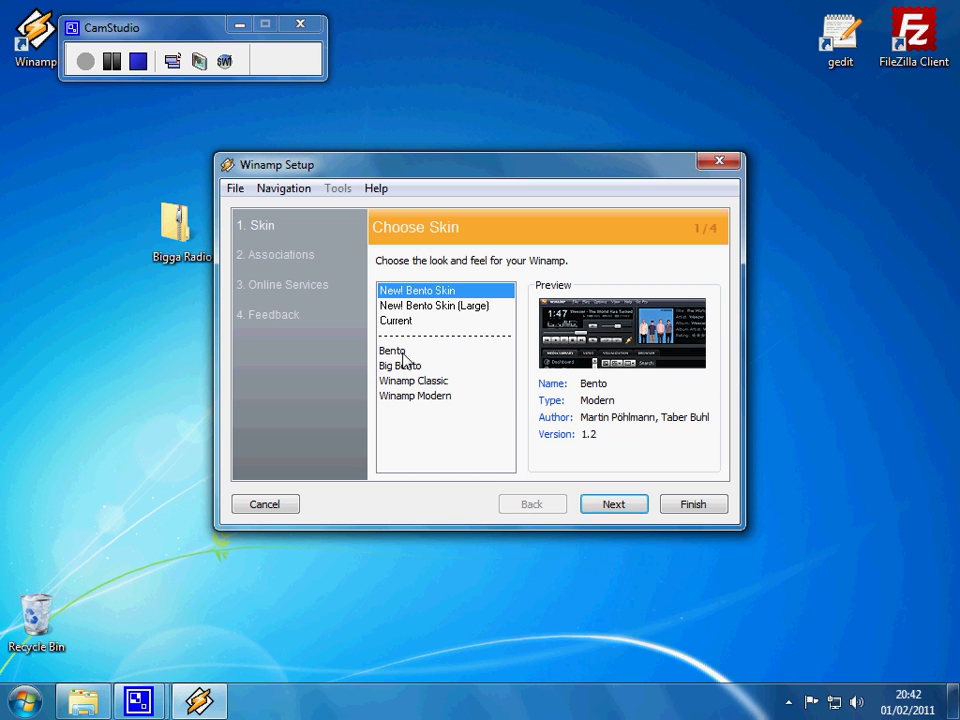
{"action": "left_click", "coordinate": [432, 398]}
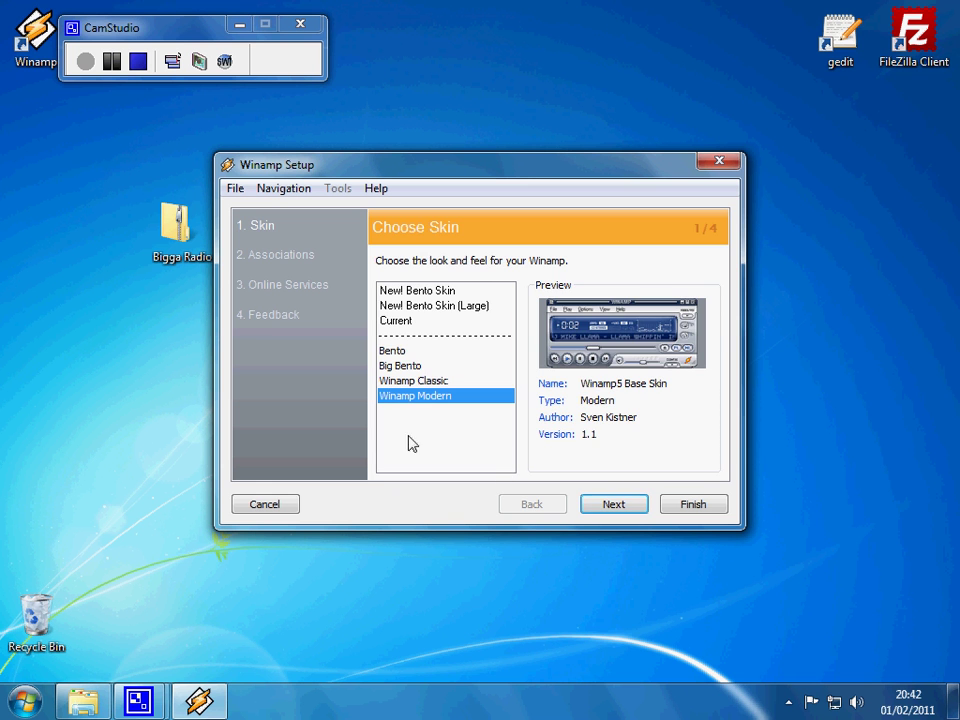
{"action": "left_click", "coordinate": [633, 506]}
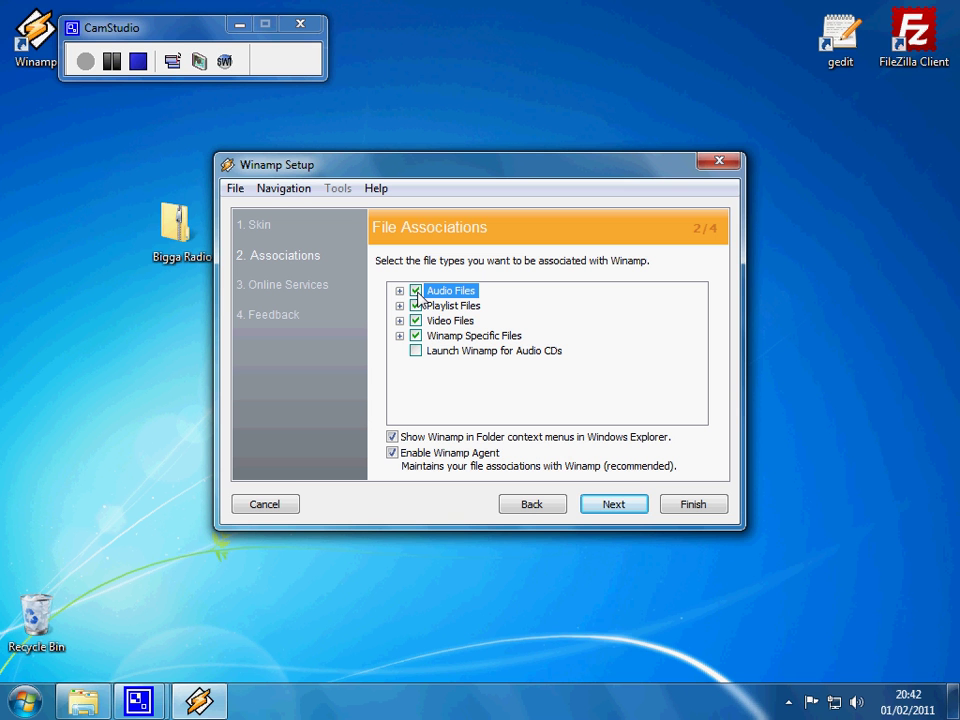
Step: Untick Audio Files and Video Files associations, keeping playlist and Winamp-specific files
{"action": "left_click", "coordinate": [416, 291]}
{"action": "left_click", "coordinate": [417, 321]}
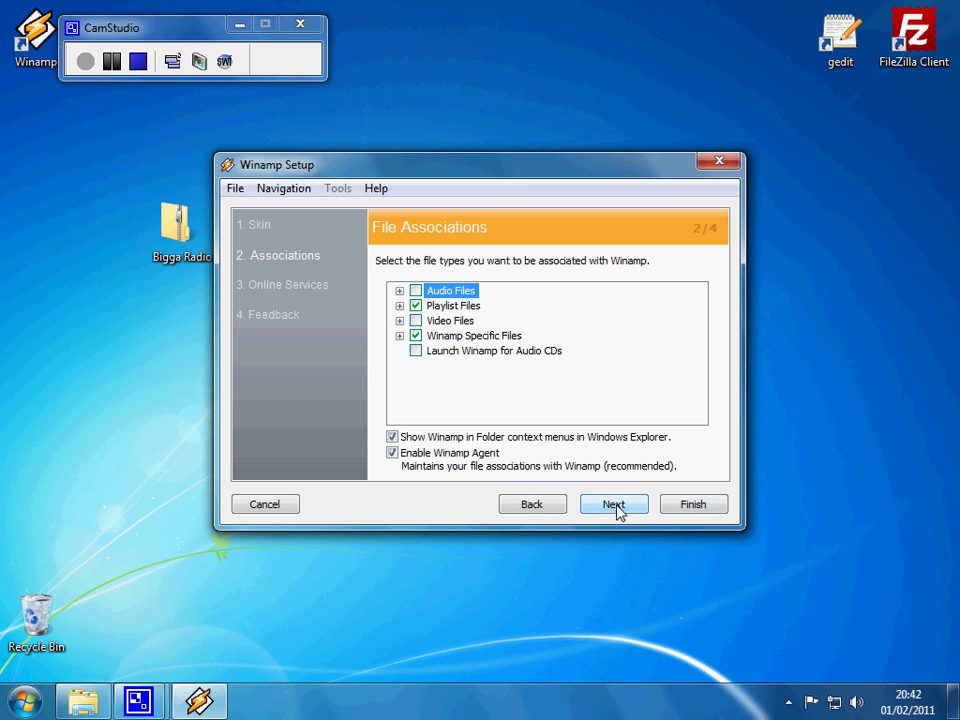
{"action": "left_click", "coordinate": [588, 510]}
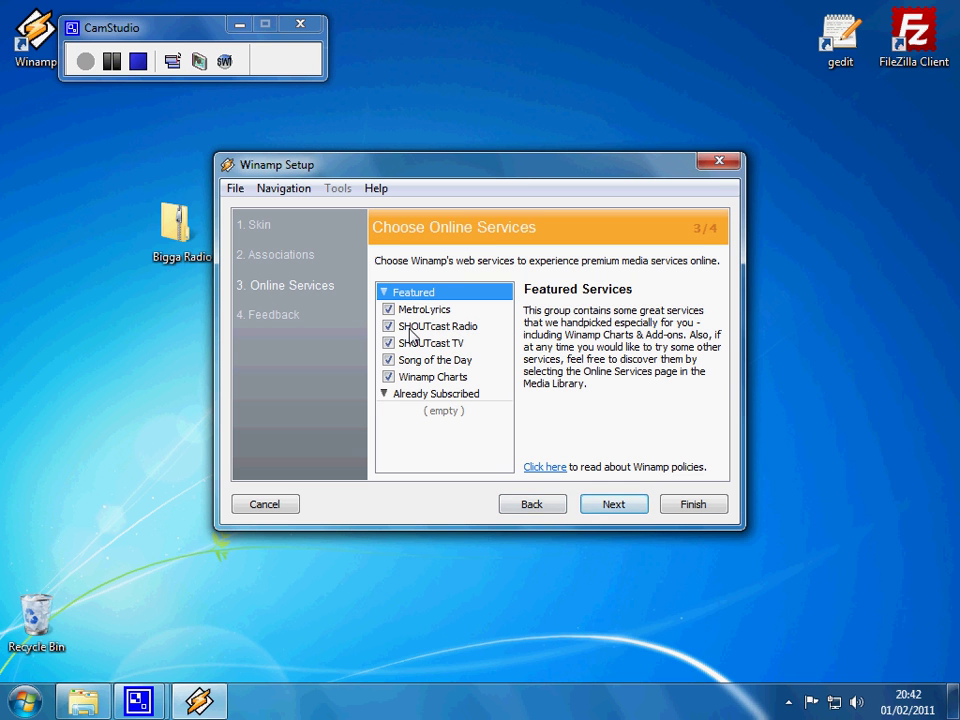
Step: Turn off MetroLyrics, SHOUTcast TV, Song of the Day and Winamp Charts, leaving SHOUTcast Radio
{"action": "left_click", "coordinate": [389, 309]}
{"action": "left_click", "coordinate": [389, 343]}
{"action": "left_click", "coordinate": [389, 360]}
{"action": "left_click", "coordinate": [389, 377]}
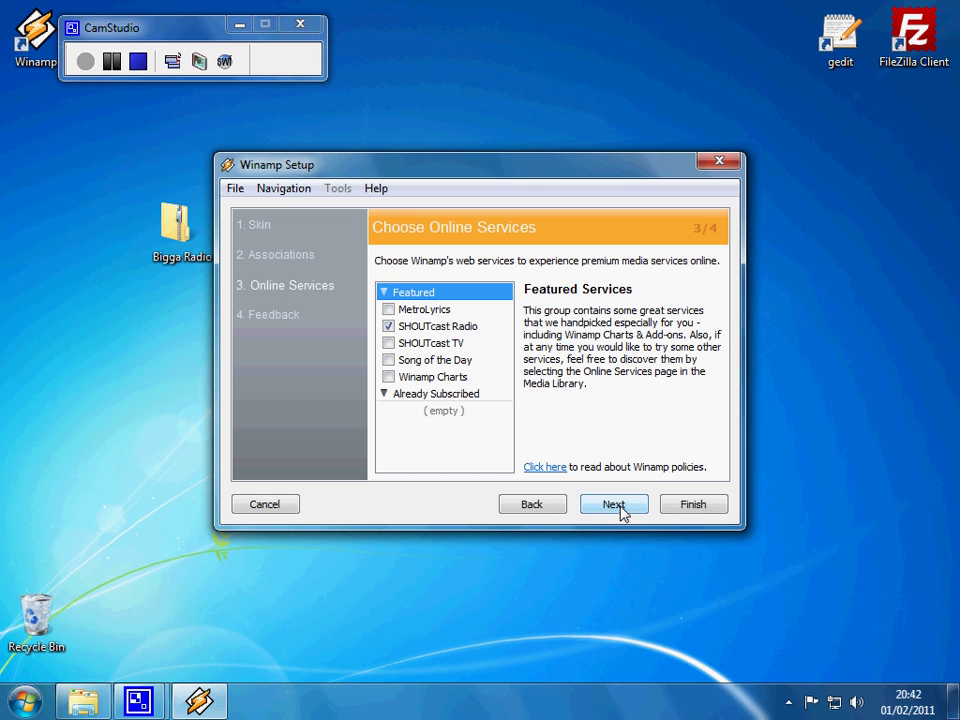
{"action": "left_click", "coordinate": [614, 504]}
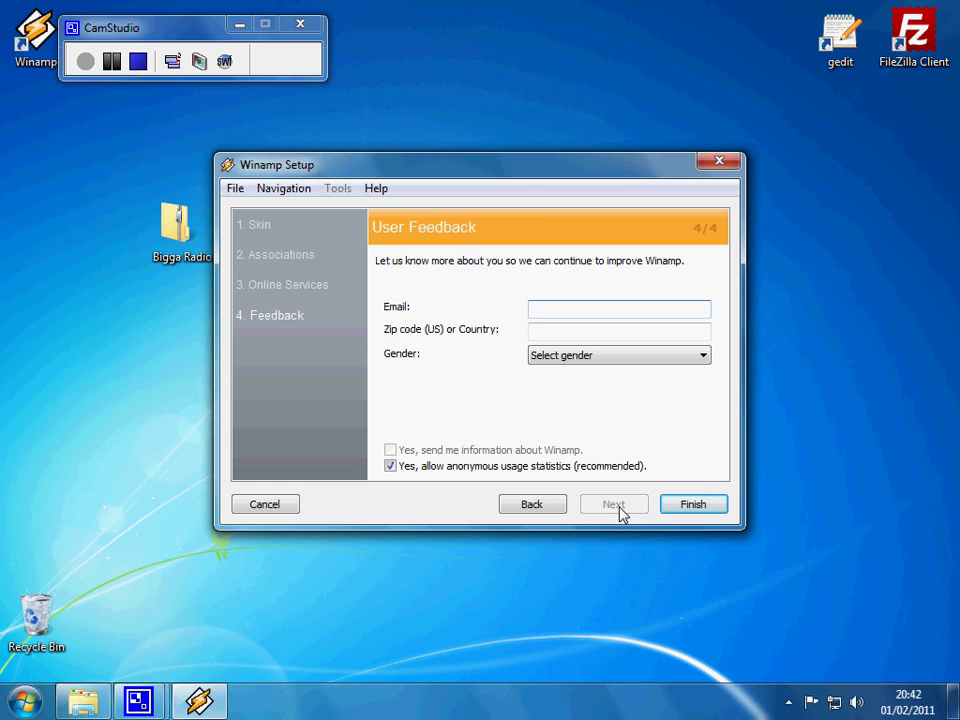
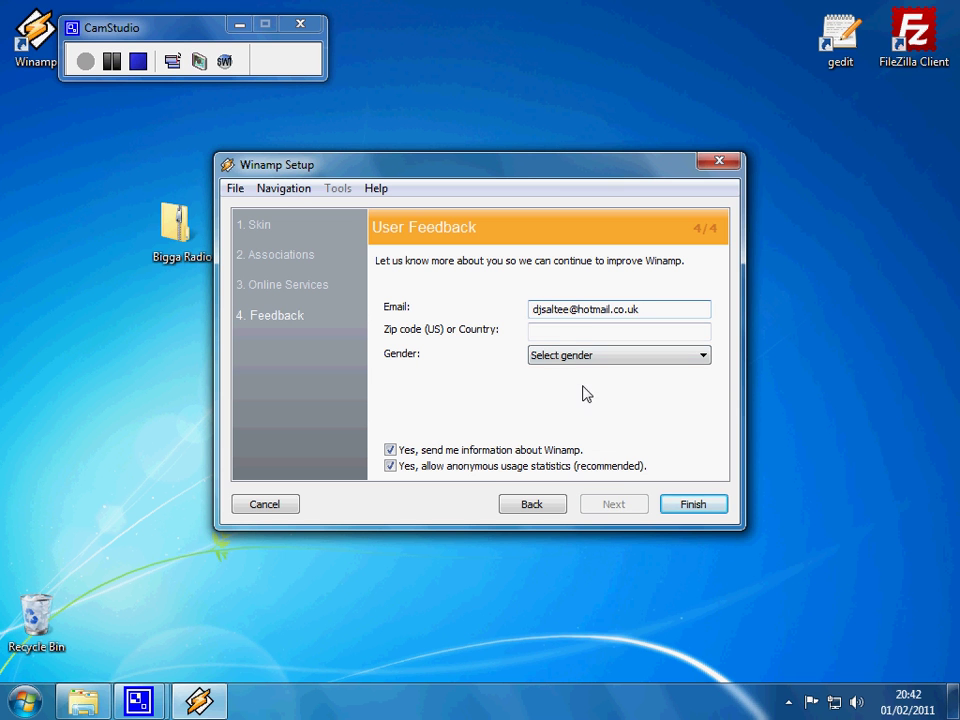
Step: Enter the user's e-mail address in the User Feedback field and finish setup
{"action": "left_click", "coordinate": [688, 512]}
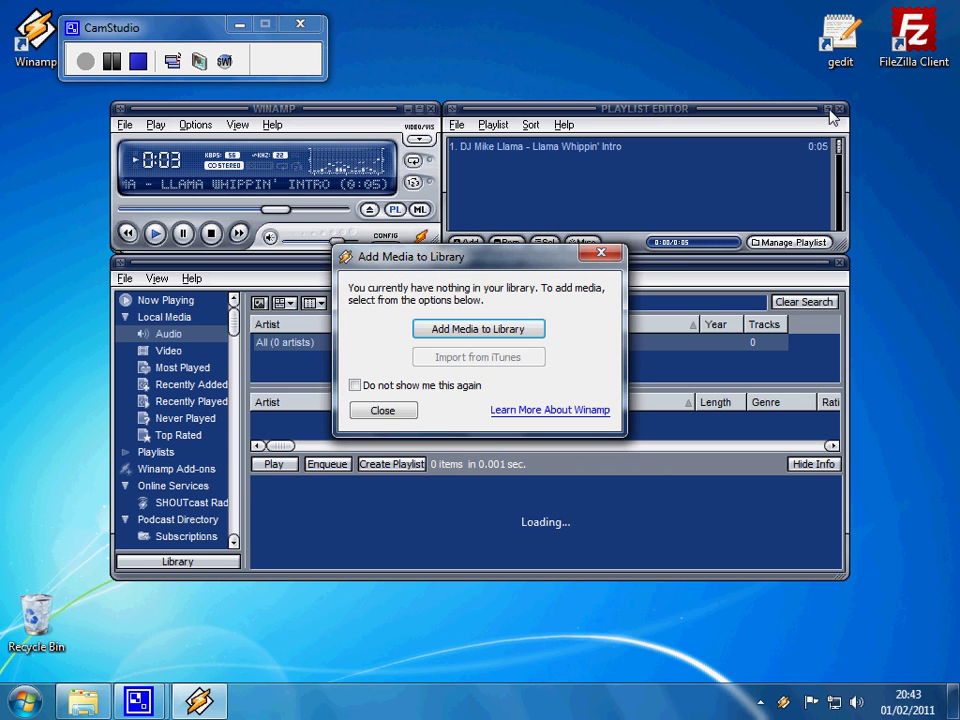
Step: Close the Add Media prompt, Media Library, Playlist Editor and Album Art windows
{"action": "left_click", "coordinate": [383, 412]}
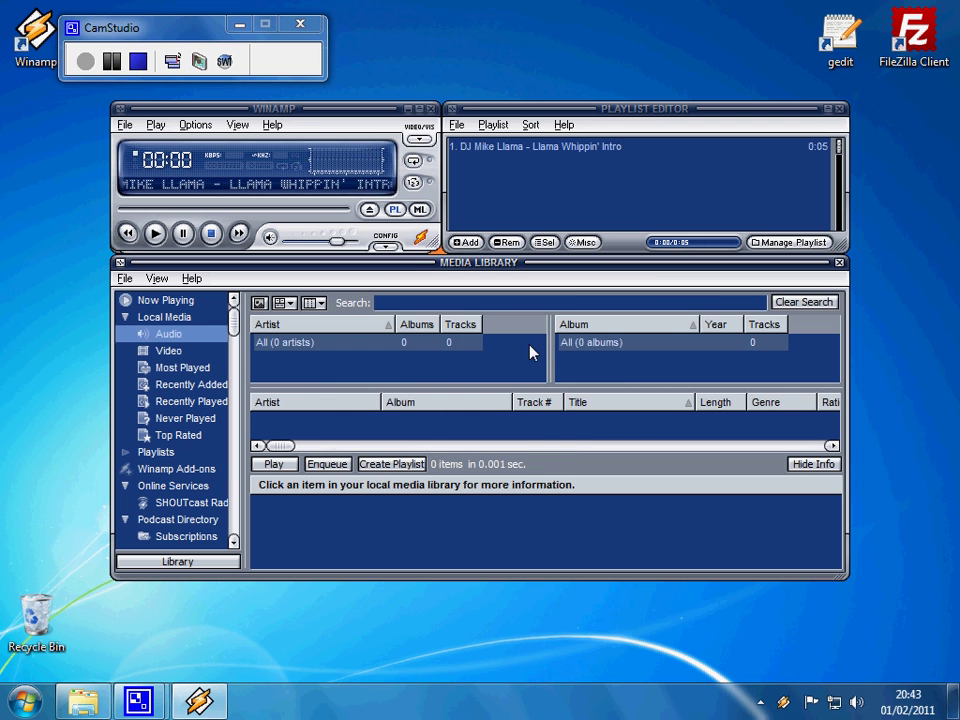
{"action": "left_click", "coordinate": [840, 120]}
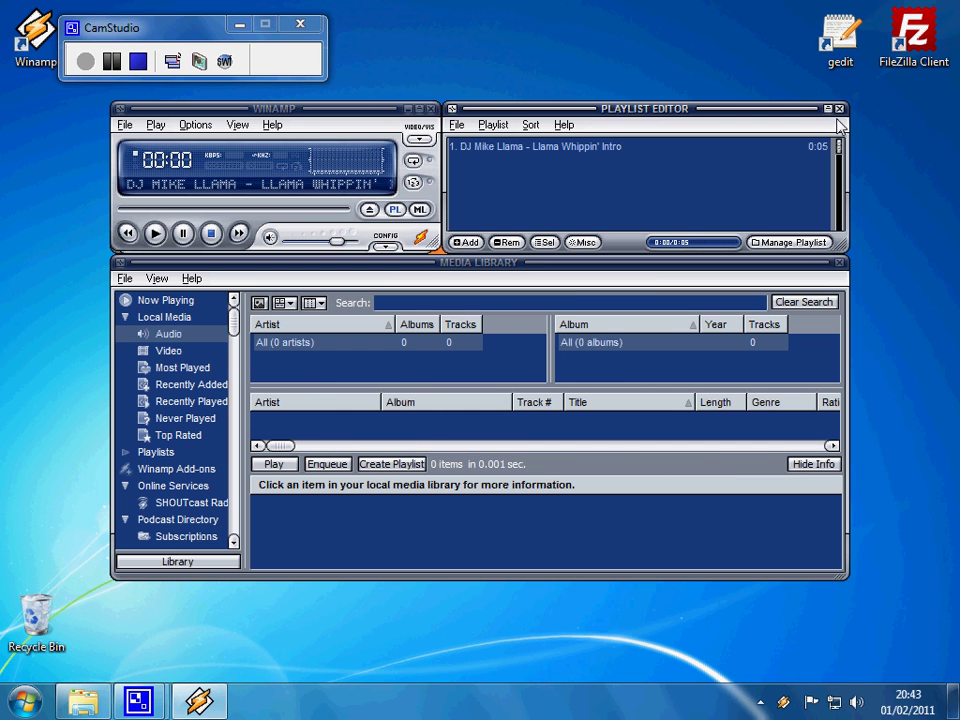
{"action": "left_click", "coordinate": [840, 262]}
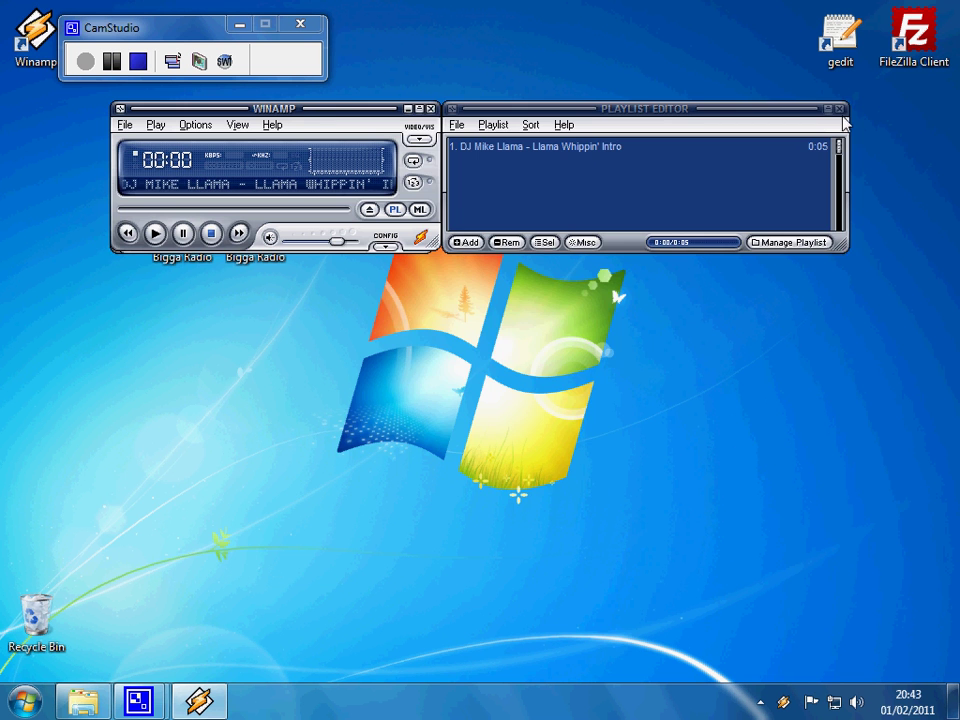
{"action": "left_click", "coordinate": [840, 108]}
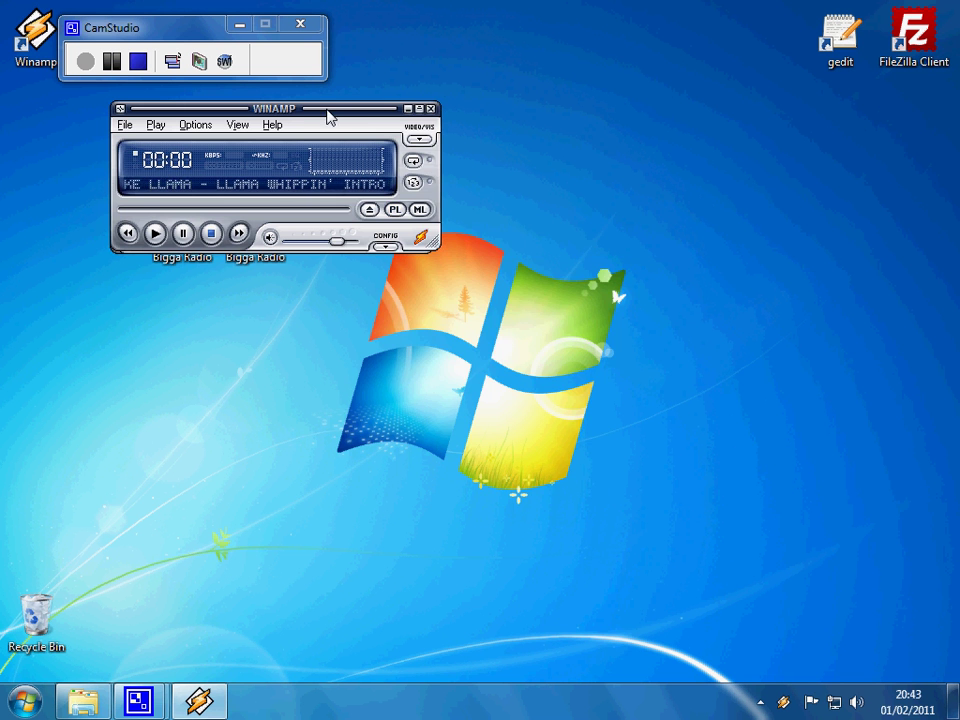
{"action": "key", "text": "alt+a"}
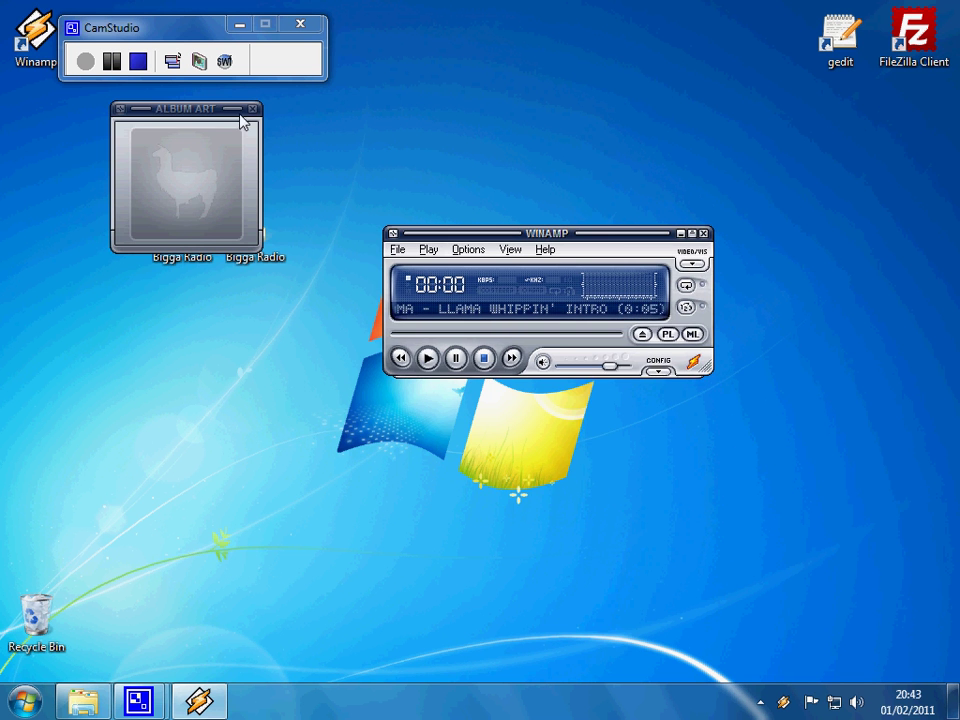
{"action": "left_click", "coordinate": [253, 109]}
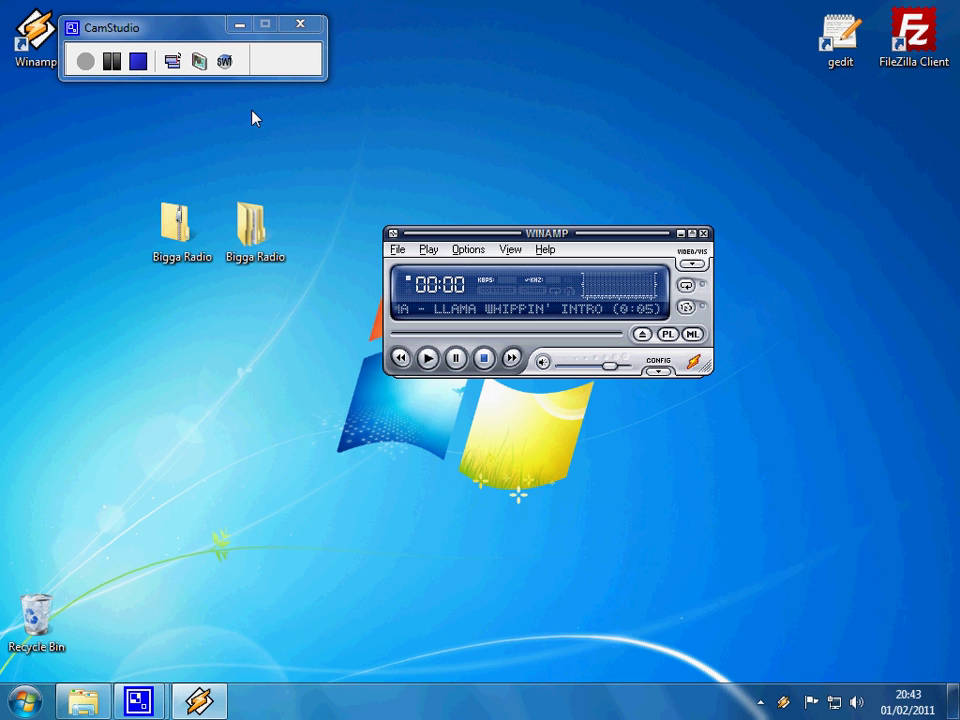